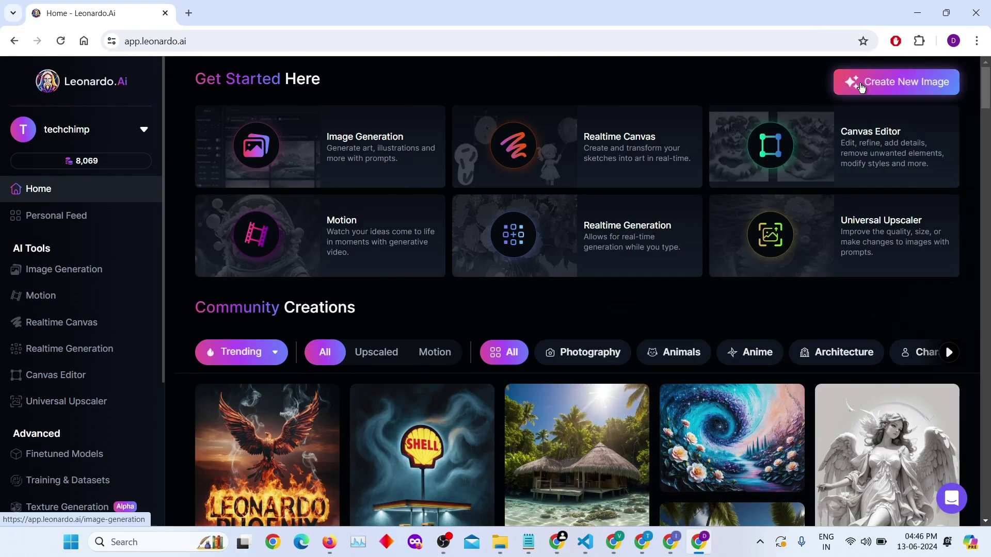
# Step: Start a new image and choose Character Reference as the image guidance type
pyautogui.click(861, 87)
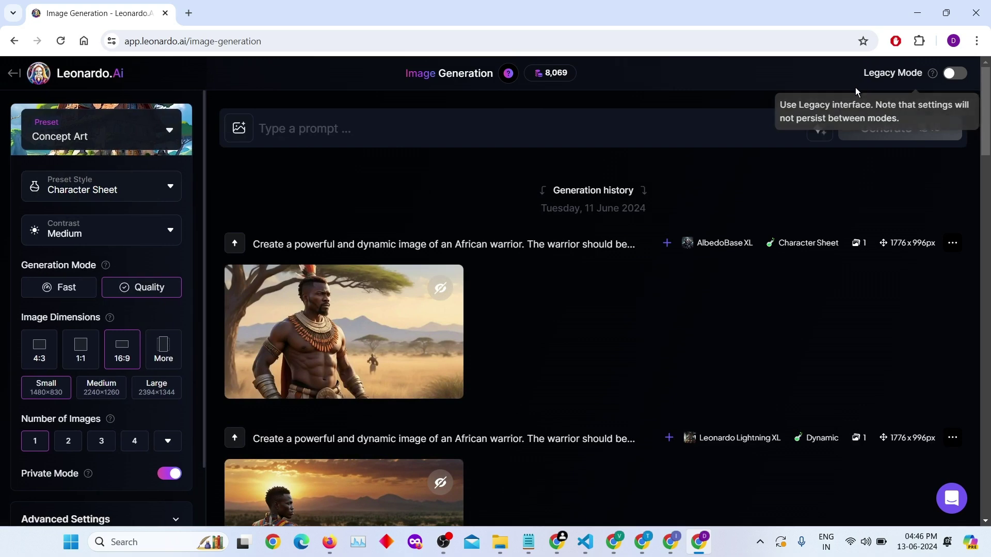
pyautogui.click(242, 137)
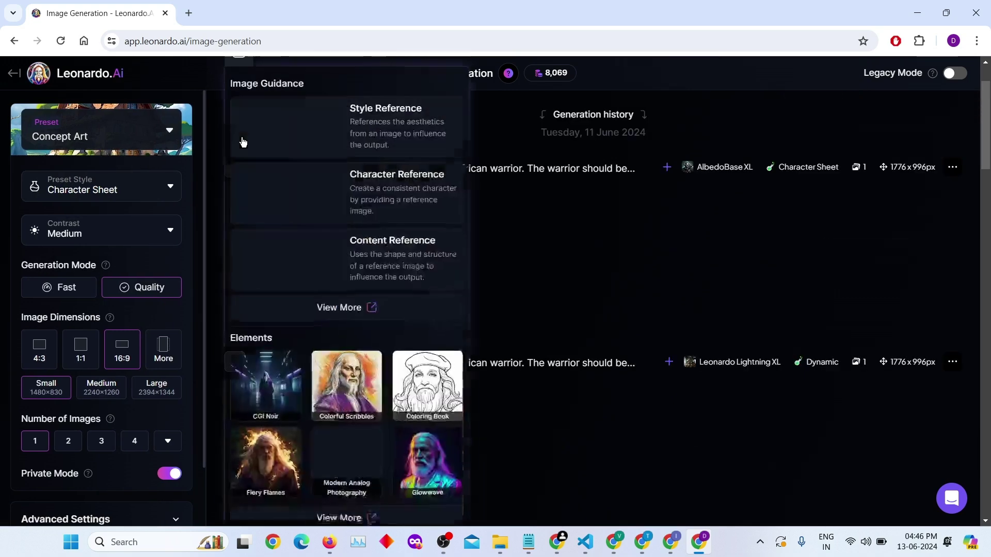
pyautogui.click(371, 310)
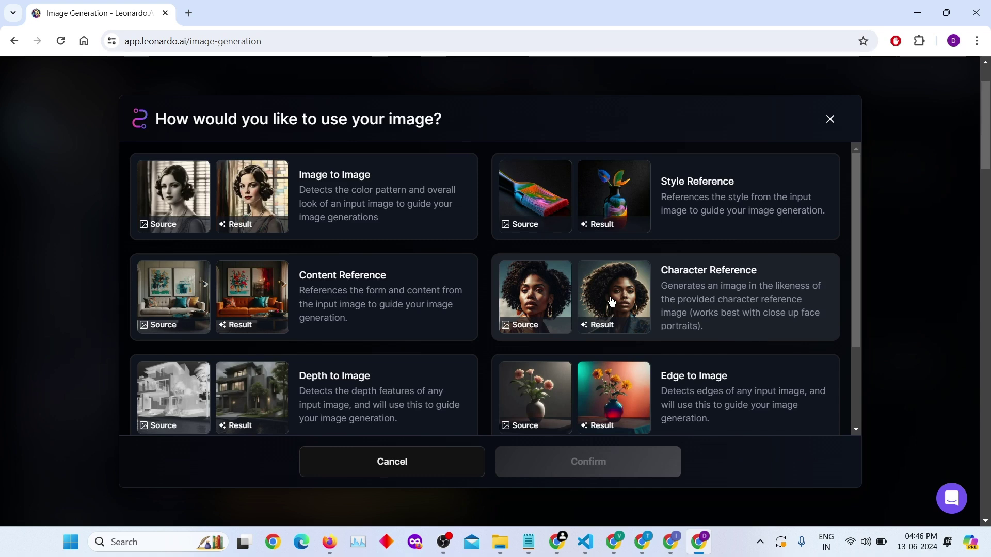
pyautogui.click(611, 301)
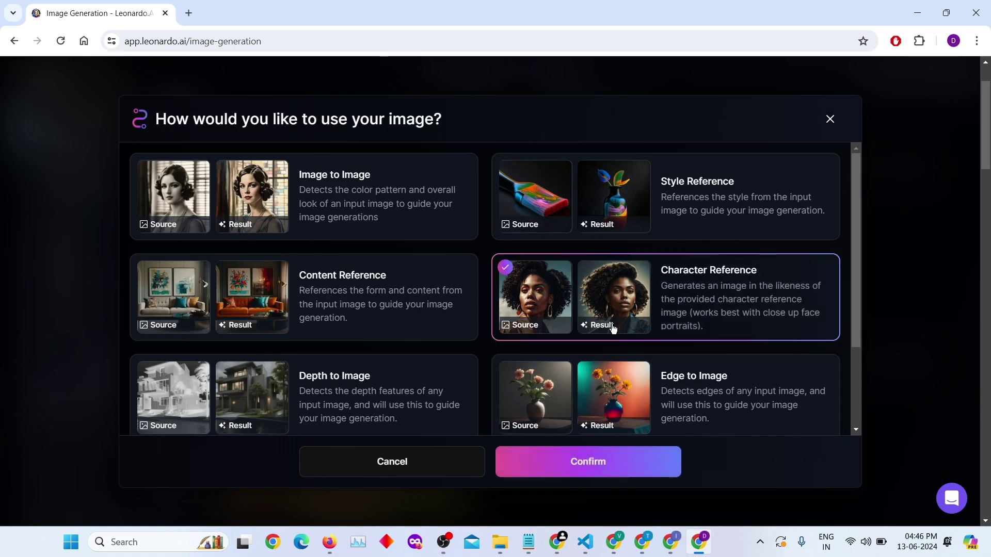
pyautogui.click(600, 472)
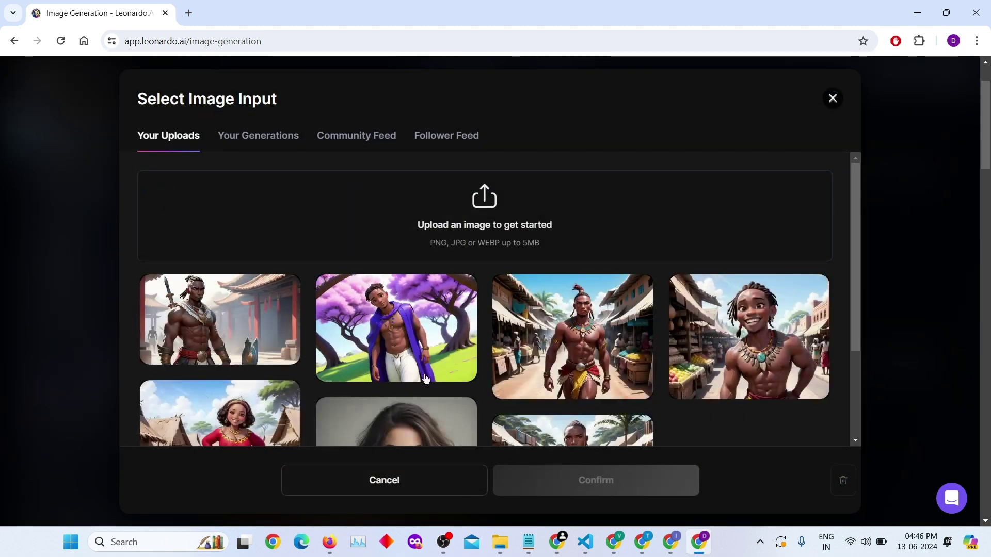
pyautogui.scroll(-2, 673, 372)
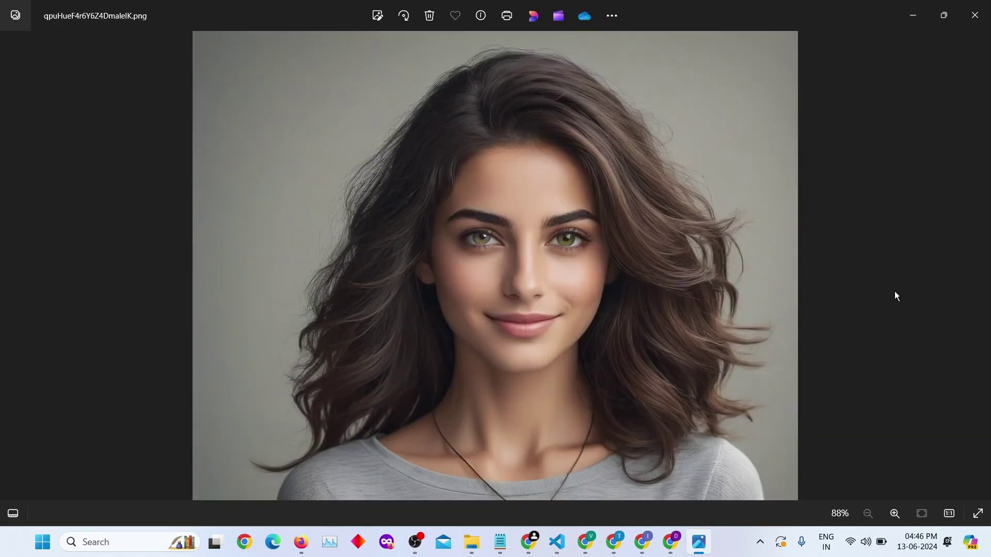
# Step: Attach the woman's portrait from Your Uploads as the character reference
pyautogui.click(910, 11)
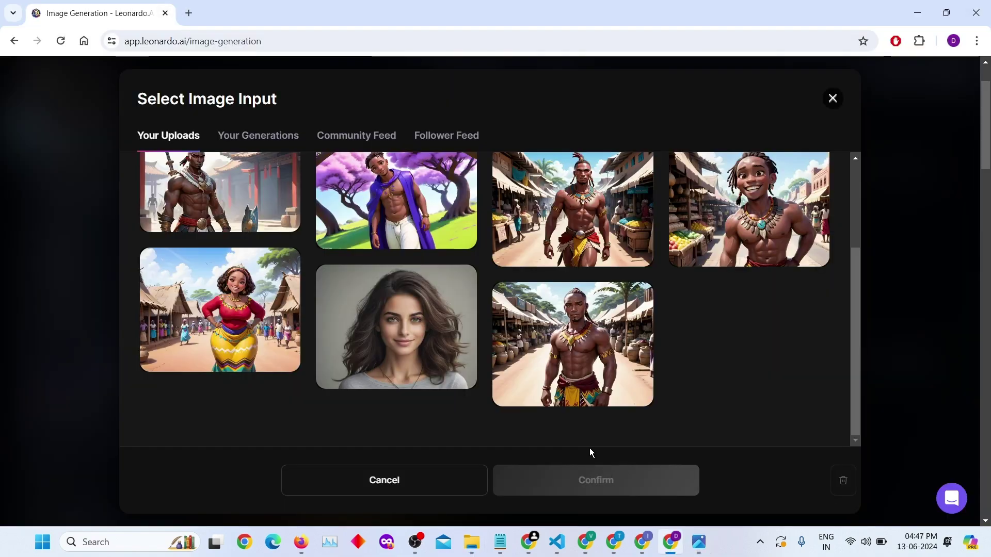
pyautogui.click(406, 372)
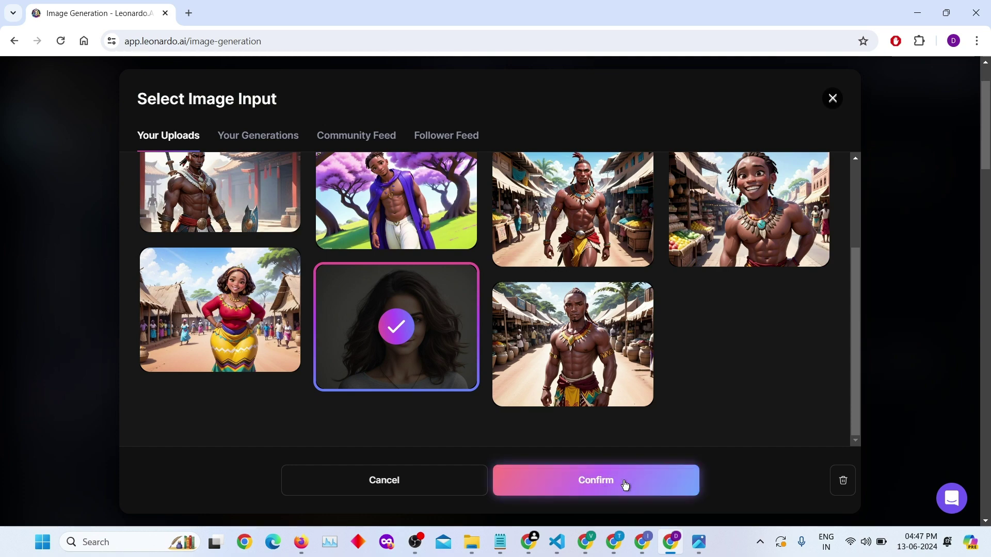
pyautogui.click(623, 482)
# Step: Enter the prompt 'A Women Wearing Tank Top, Wedding Background.'
pyautogui.click(295, 126)
pyautogui.write('A Wo')
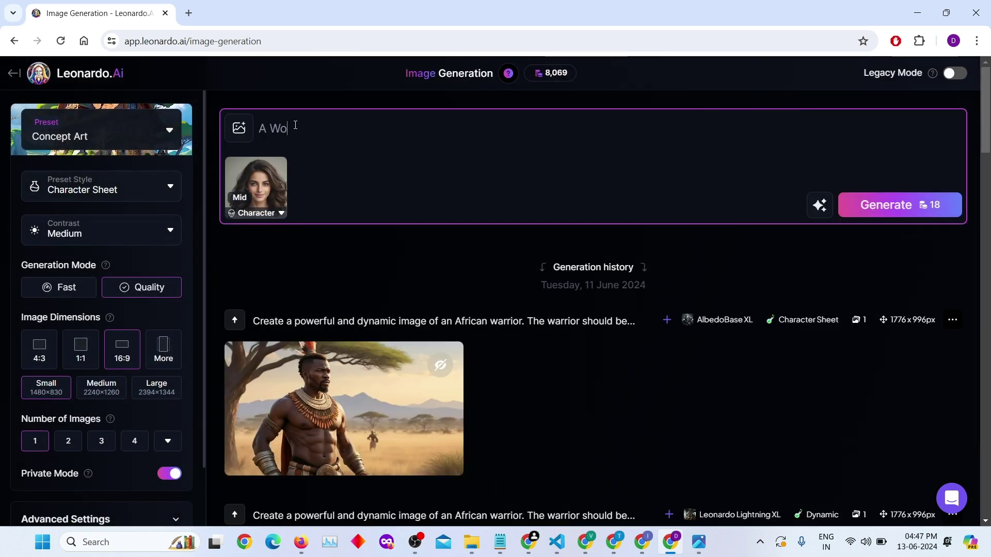
pyautogui.write('men Wearing Tank ')
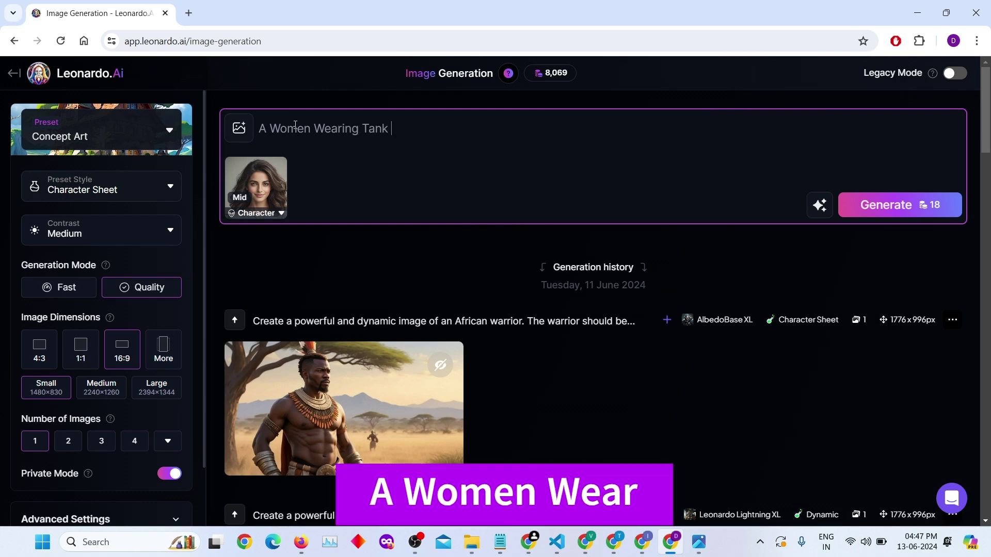
pyautogui.write('Top, Wed')
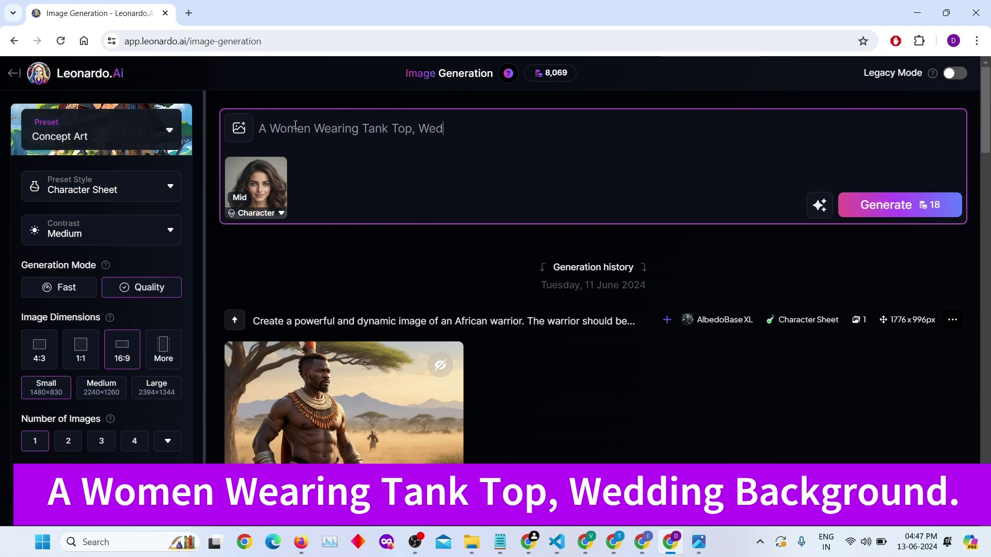
pyautogui.write('ding')
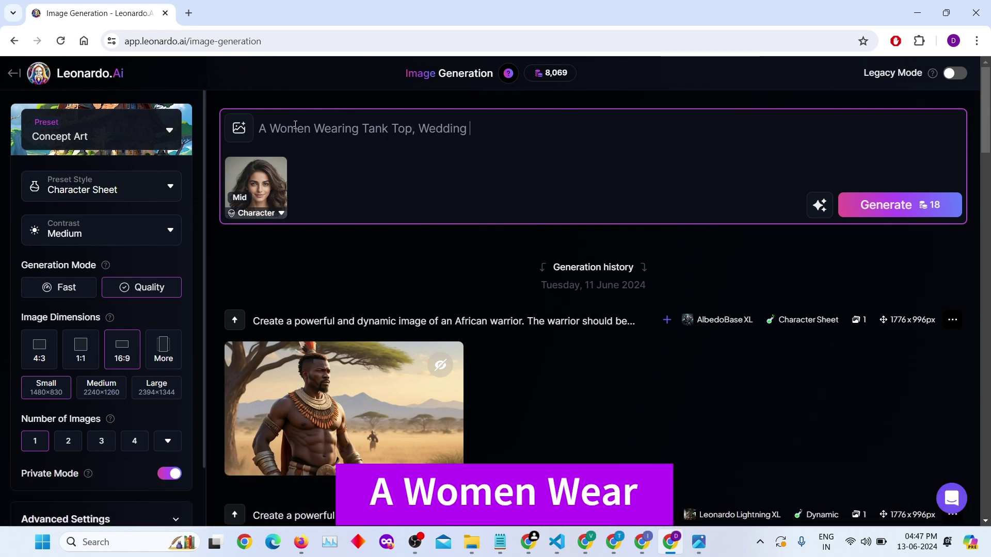
pyautogui.write(' Background.')
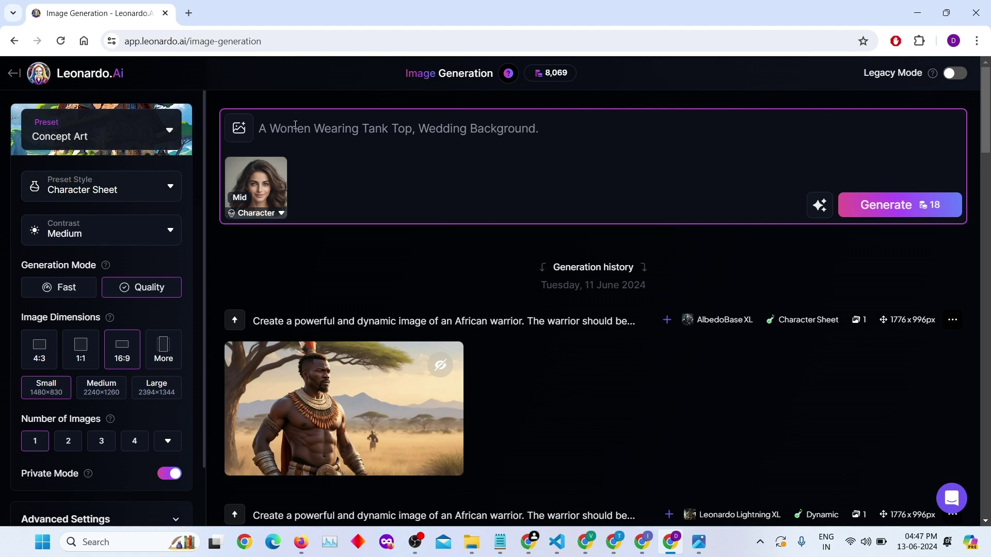
# Step: Switch the style preset to Cinematic Kino
pyautogui.click(177, 154)
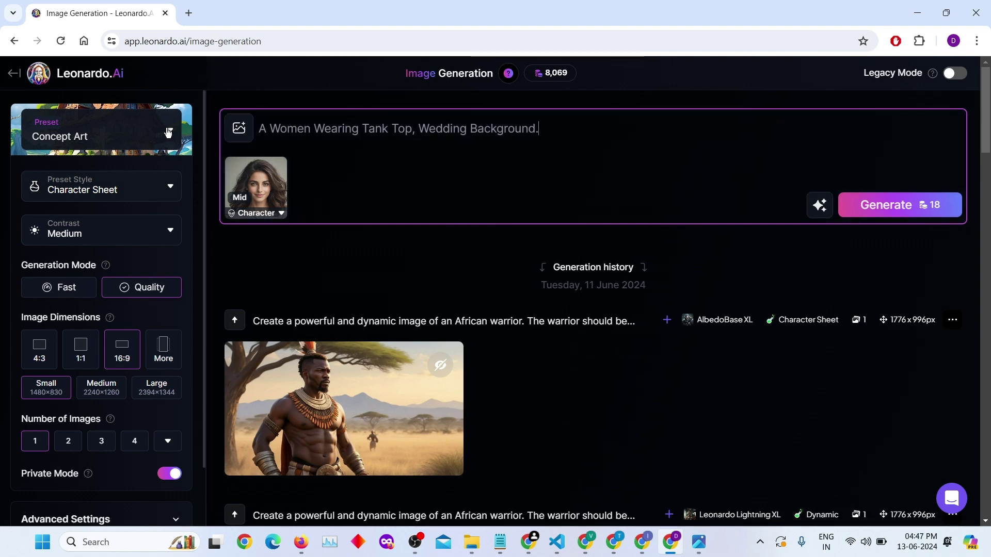
pyautogui.click(169, 133)
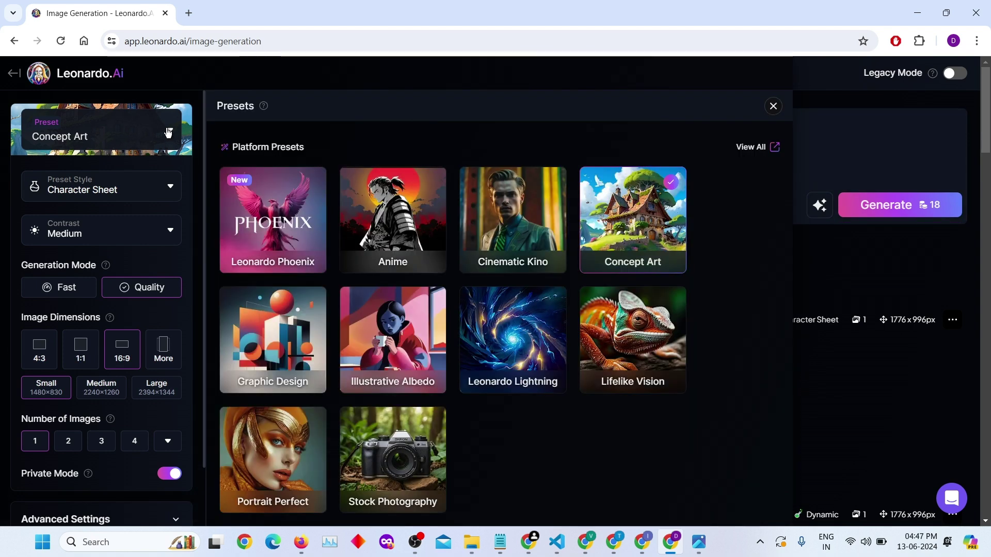
pyautogui.click(531, 243)
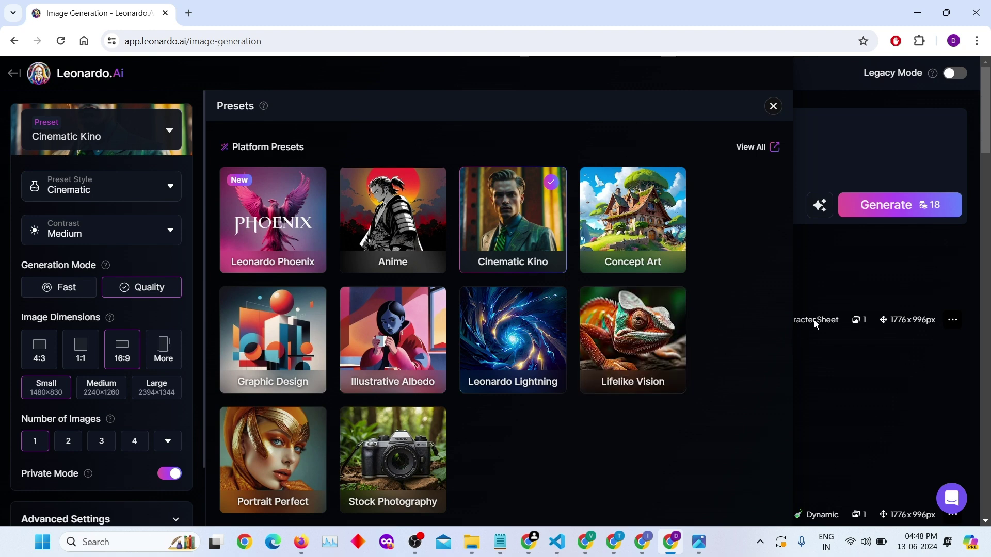
pyautogui.click(773, 107)
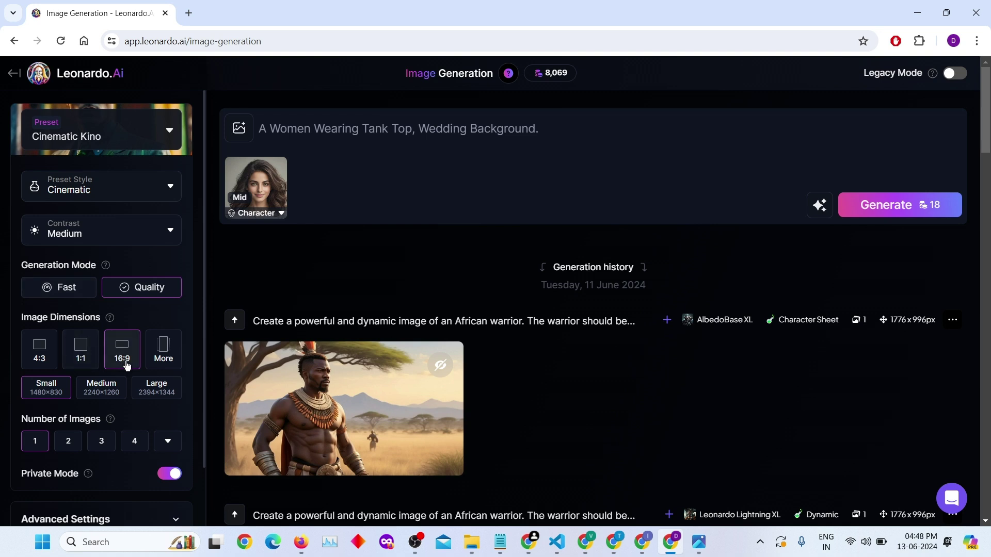
# Step: Set size Medium 2240×1260, two images per run, and character reference strength High
pyautogui.scroll(-1, 117, 385)
pyautogui.click(103, 333)
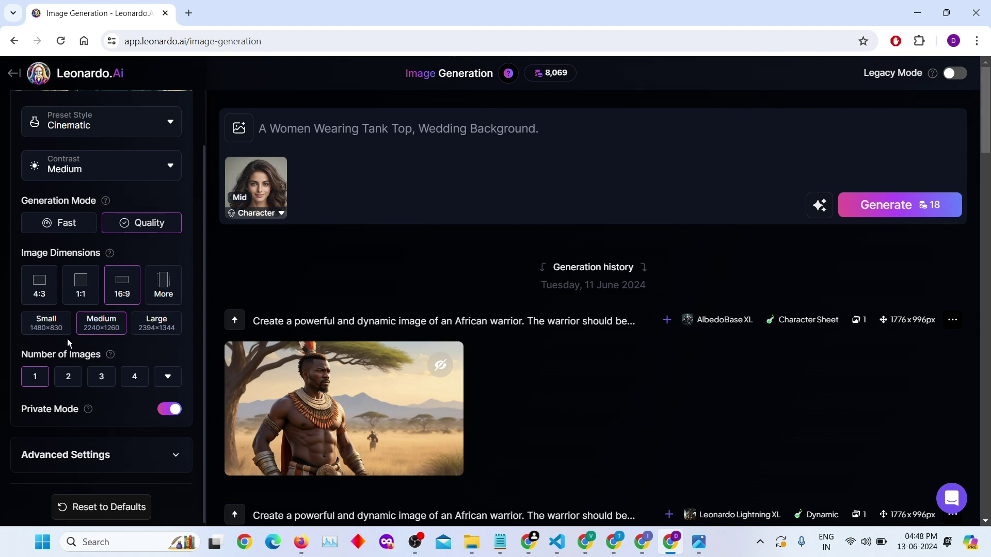
pyautogui.click(68, 377)
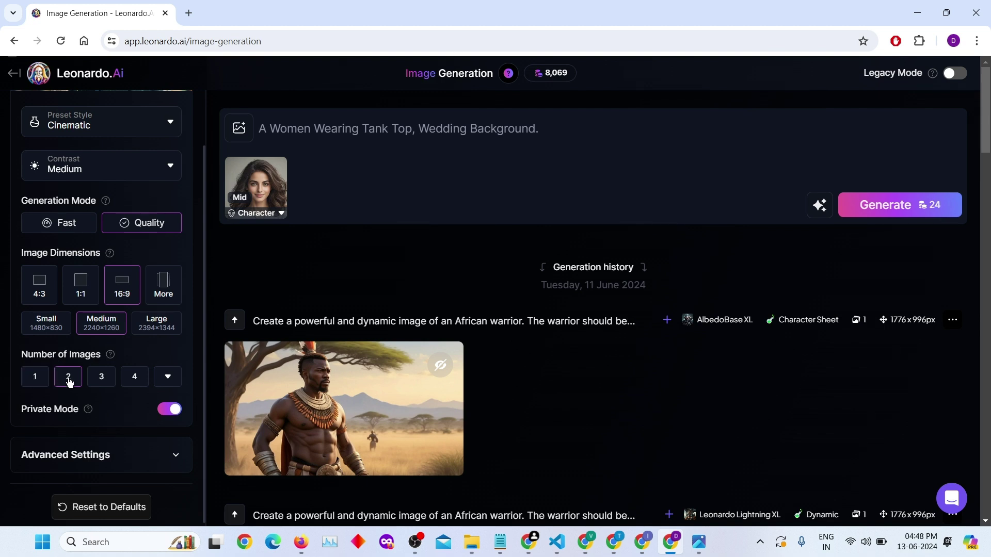
pyautogui.click(280, 213)
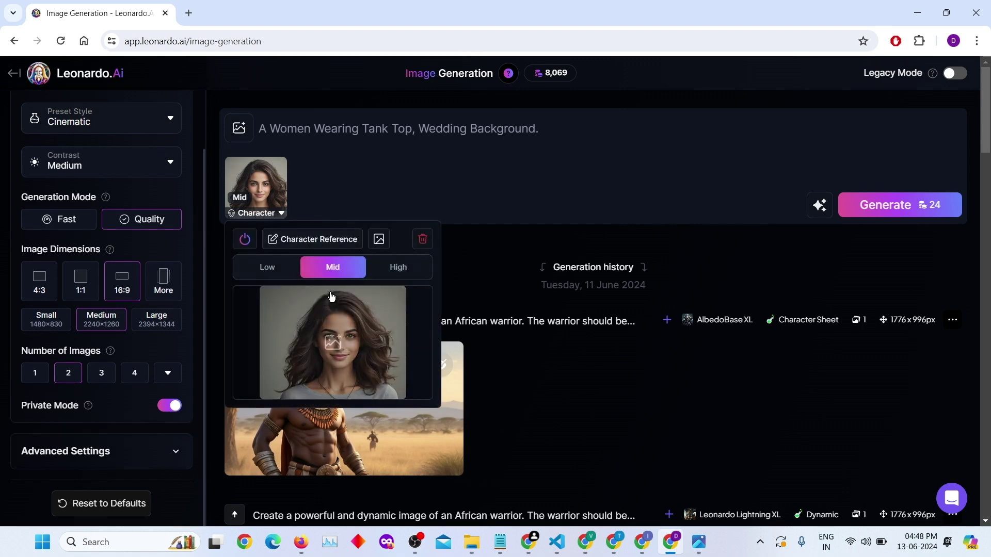
pyautogui.click(399, 268)
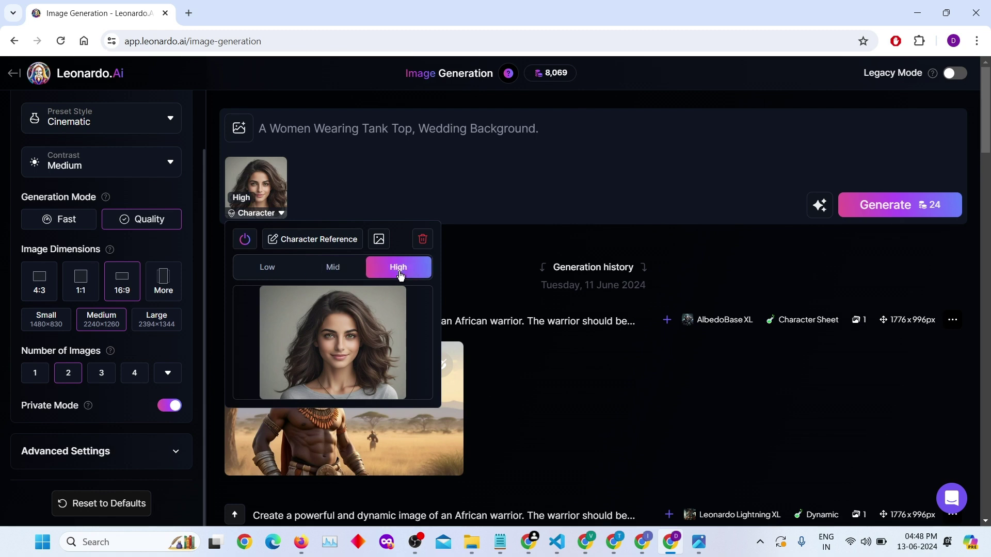
pyautogui.click(583, 247)
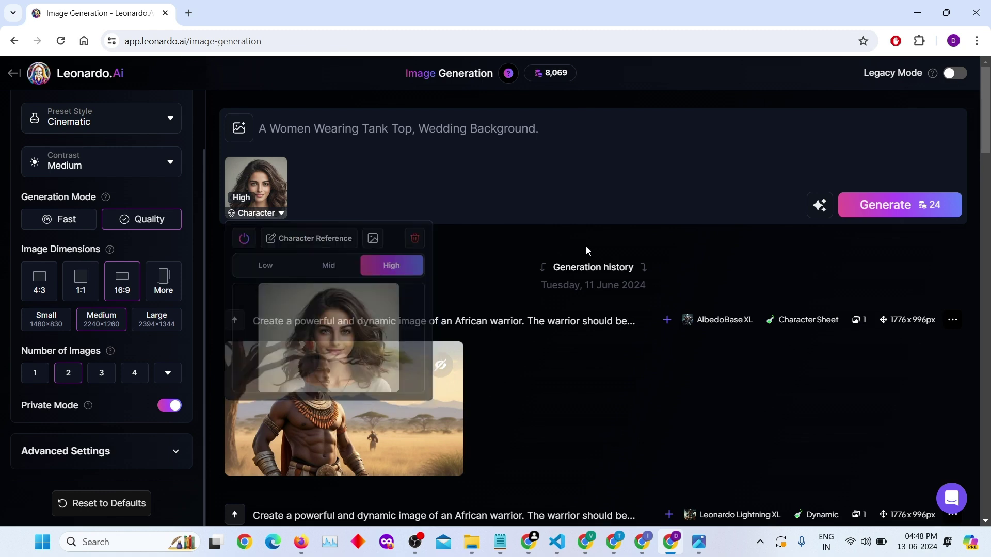
# Step: Generate the tank-top images and view both results full size
pyautogui.click(917, 215)
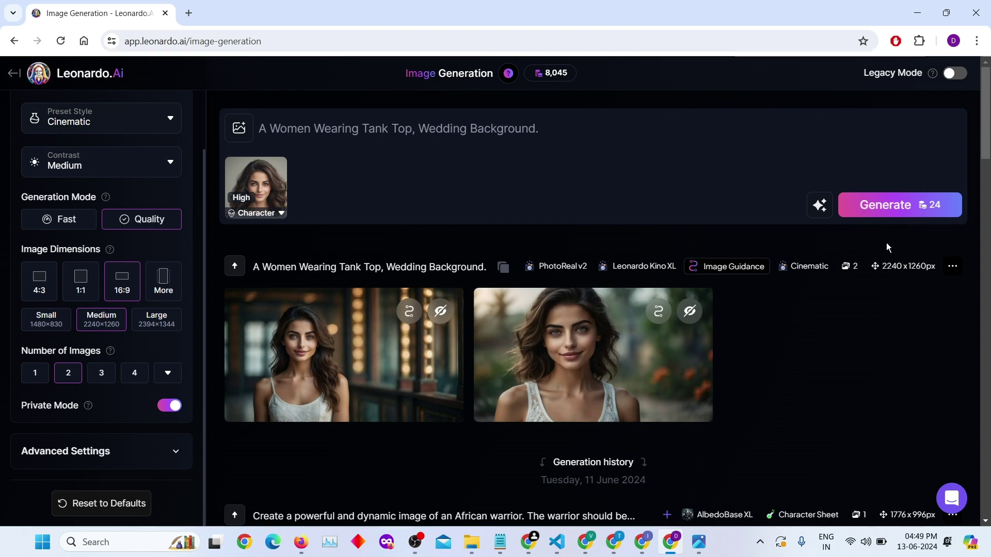
pyautogui.click(413, 361)
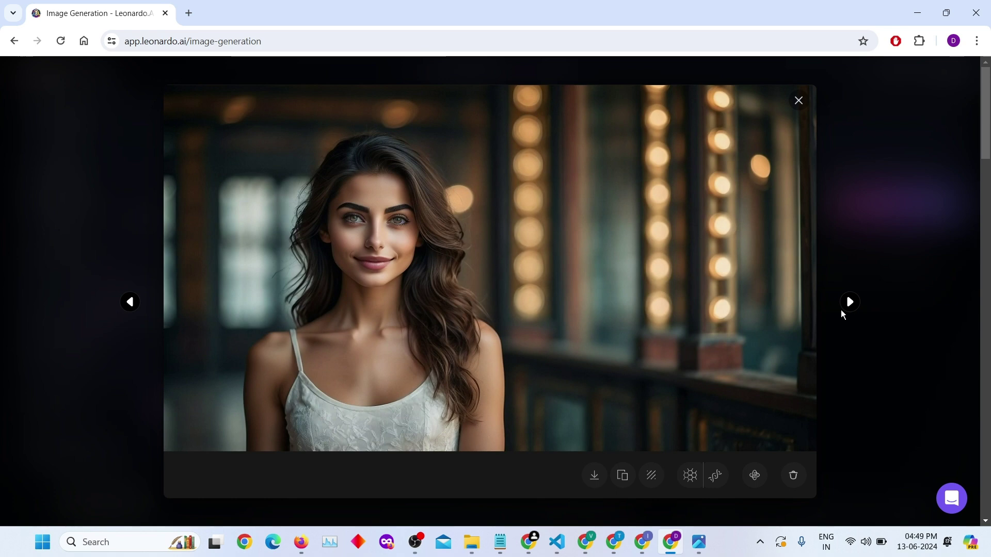
pyautogui.click(850, 302)
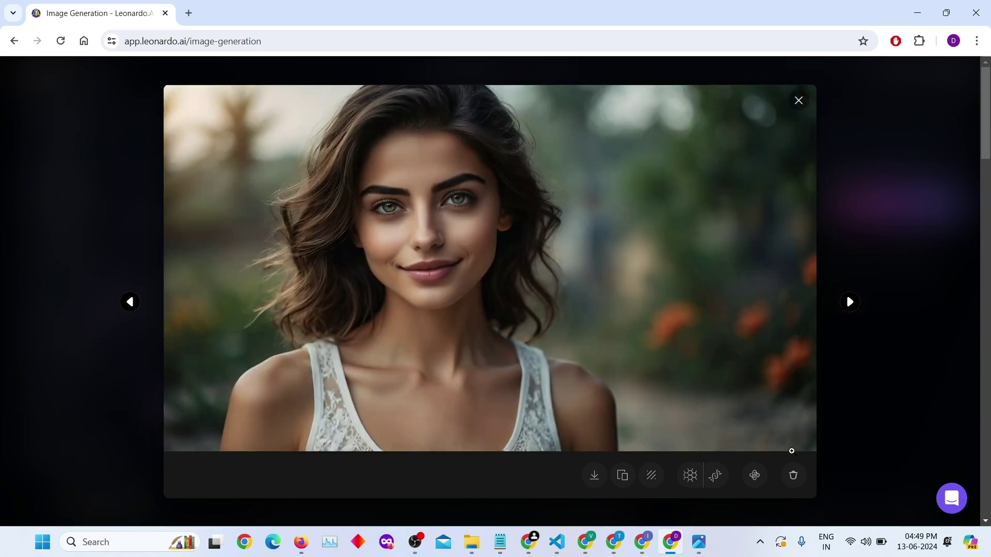
# Step: Compare against the reference portrait, then close the enlarged image
pyautogui.click(700, 542)
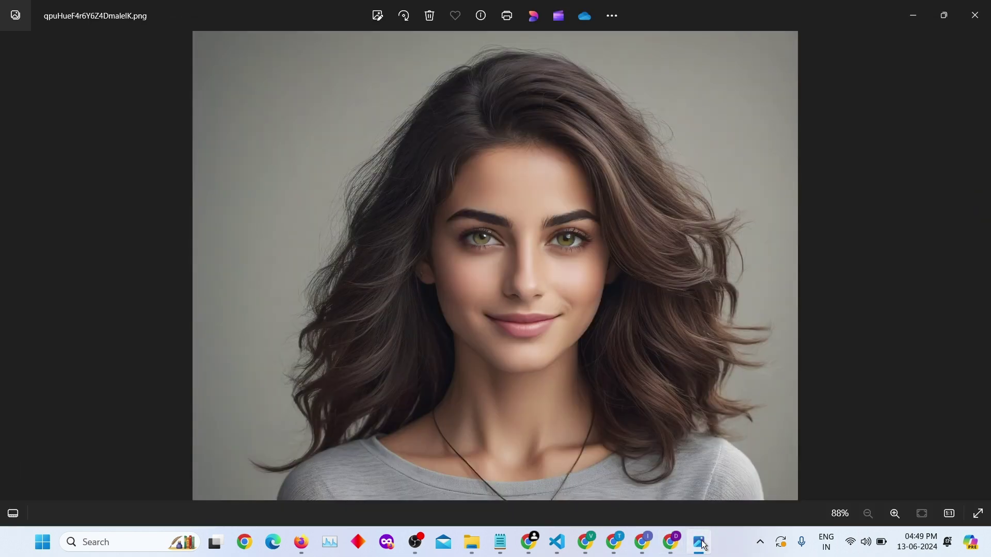
pyautogui.click(701, 542)
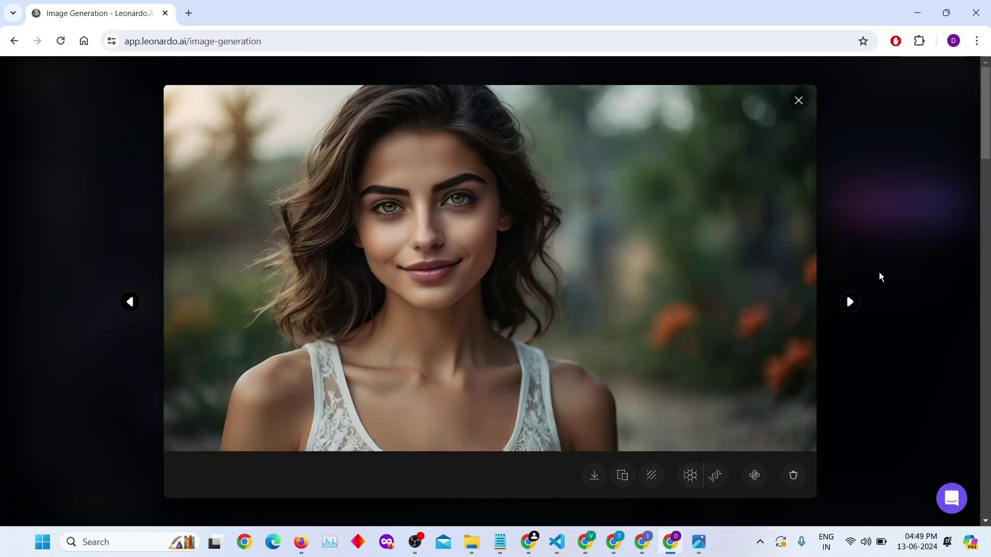
pyautogui.click(885, 211)
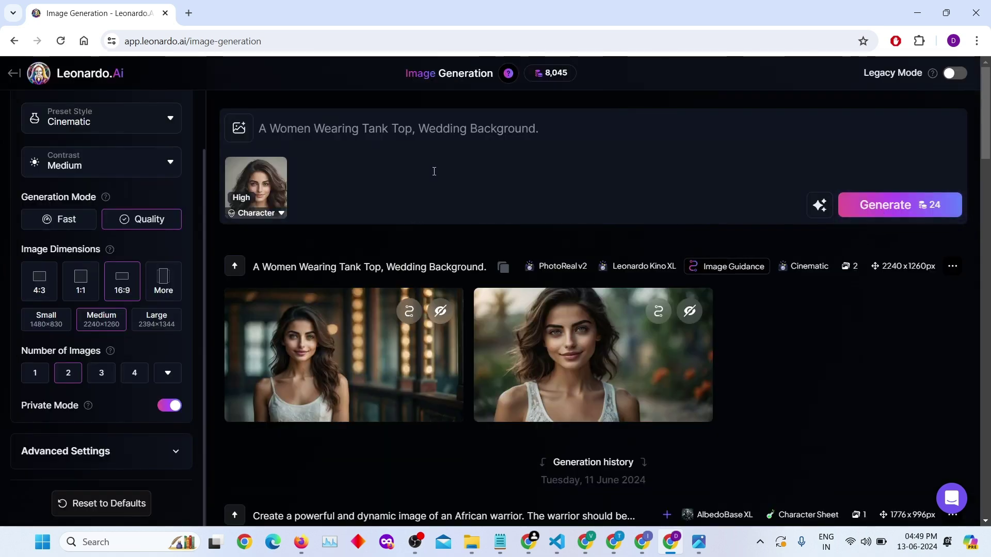
# Step: Generate with prompt 'A Women Wearing crop Top, playing with cat. forest as background , full body image'
pyautogui.doubleClick(383, 129)
pyautogui.write('crop')
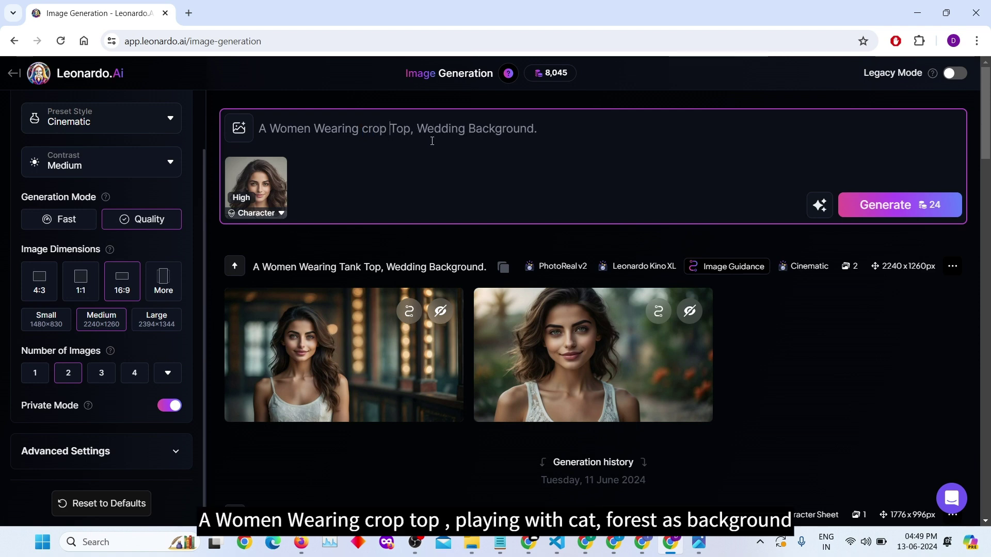
pyautogui.moveTo(417, 129); pyautogui.dragTo(535, 123)
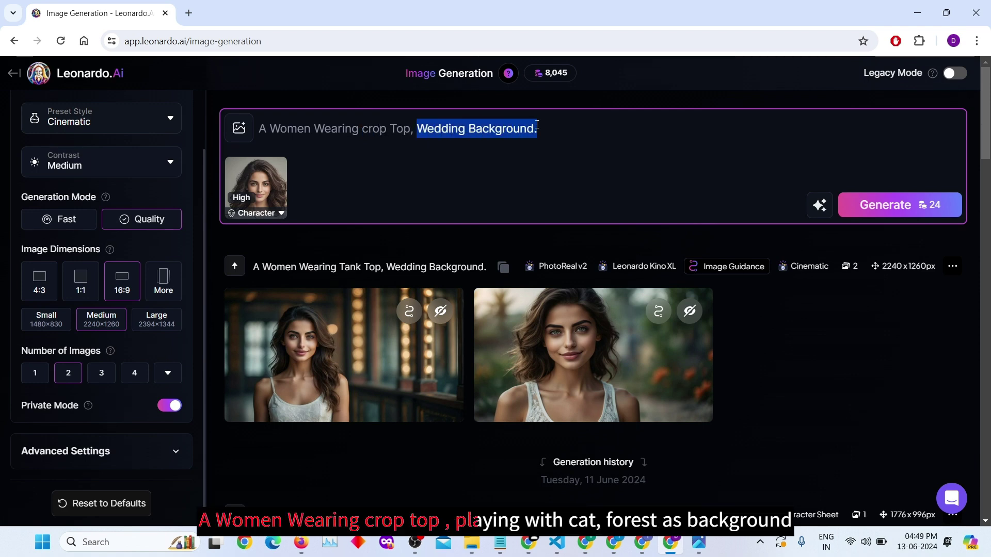
pyautogui.press('BackSpace')
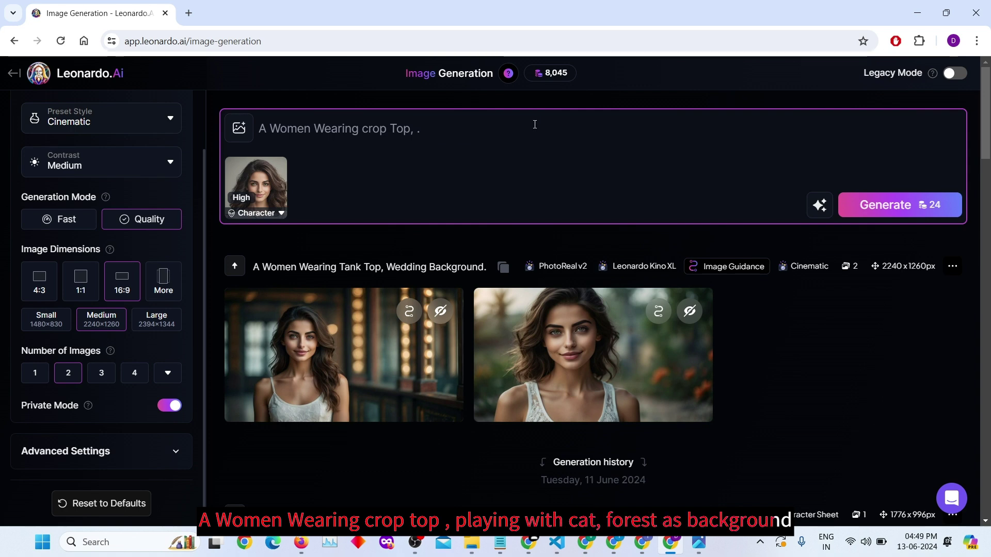
pyautogui.write('playing with cat.')
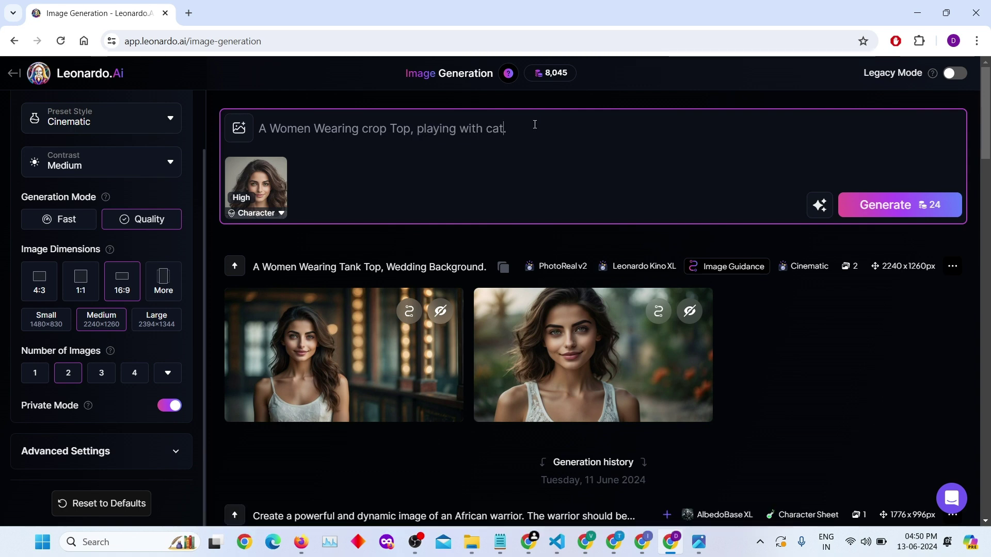
pyautogui.write(' forebackground')
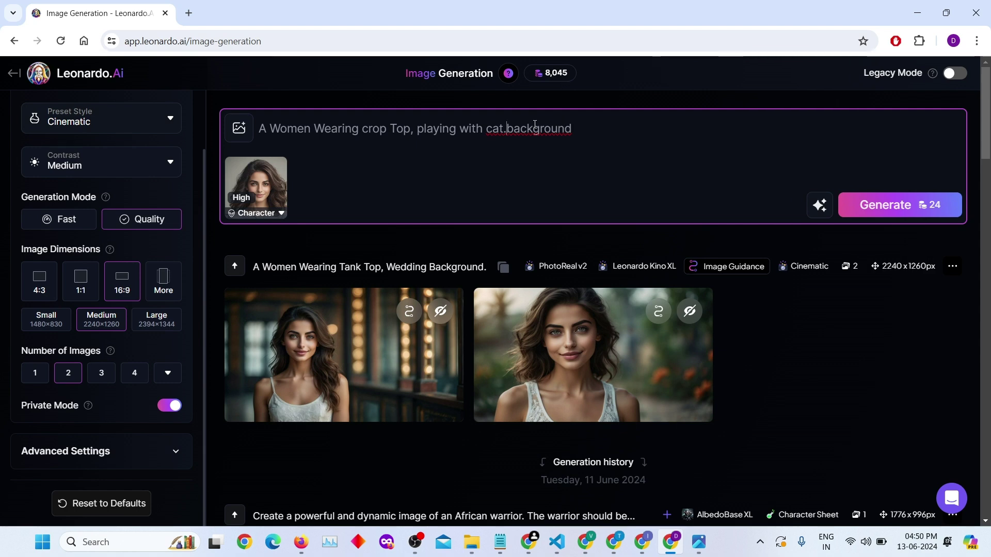
pyautogui.hotkey('ctrl', 'Left')
pyautogui.write('forest as background')
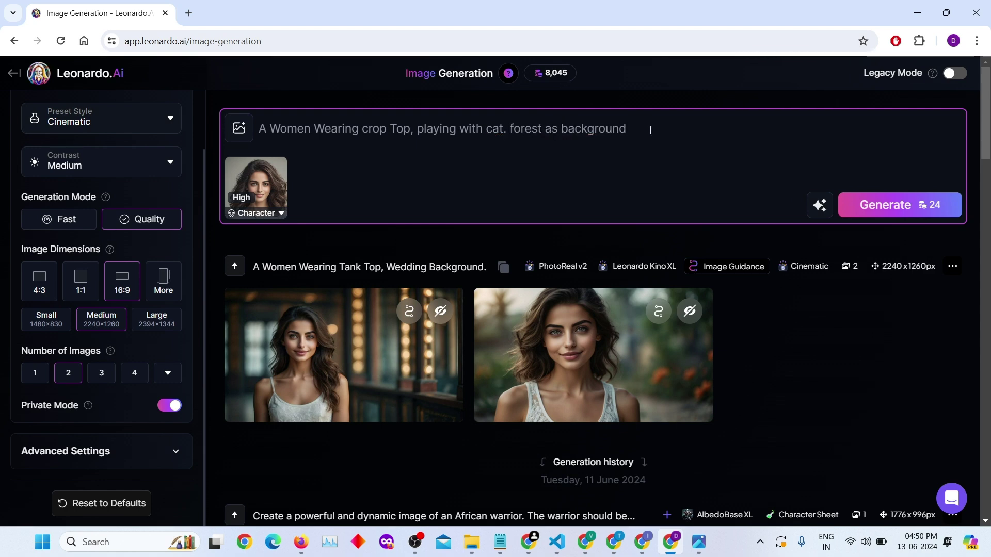
pyautogui.write(' , full body image')
pyautogui.click(920, 209)
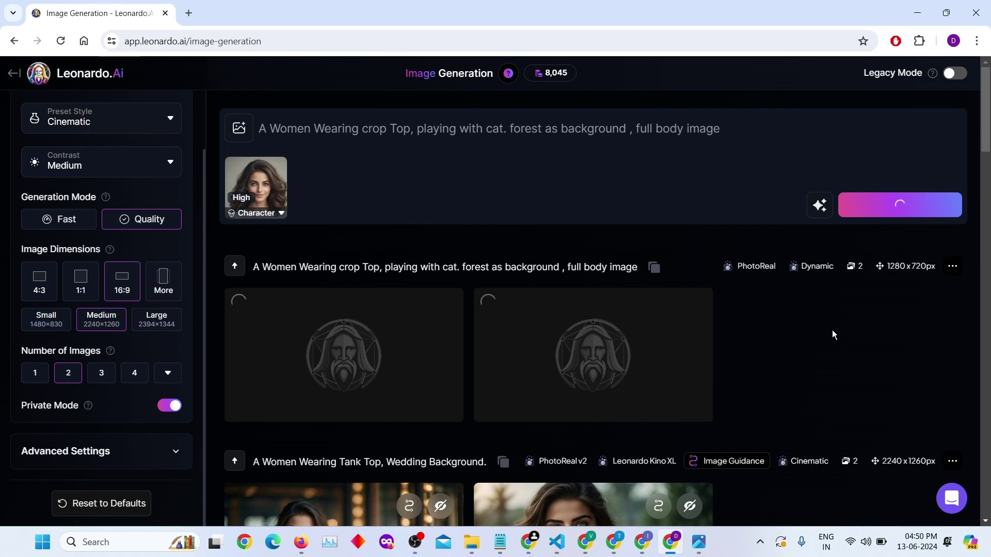
# Step: Review both new crop-top images with the cat in the forest full size
pyautogui.scroll(-1, 831, 329)
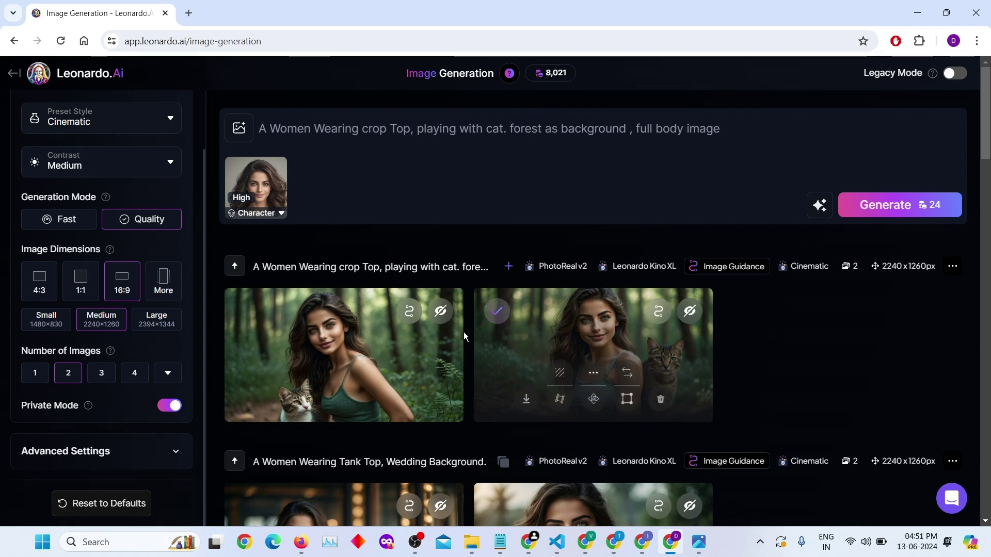
pyautogui.moveTo(371, 368)
pyautogui.click(372, 349)
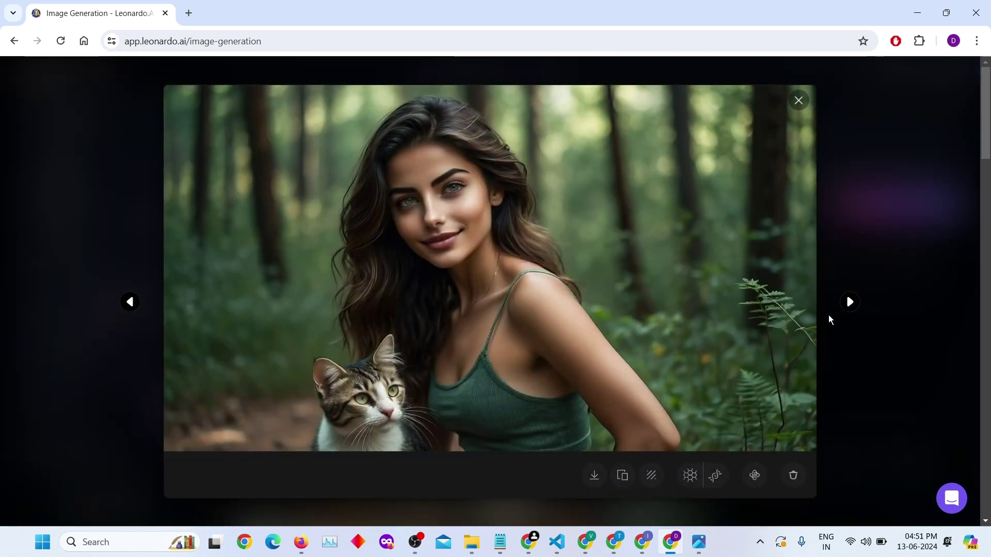
pyautogui.click(850, 303)
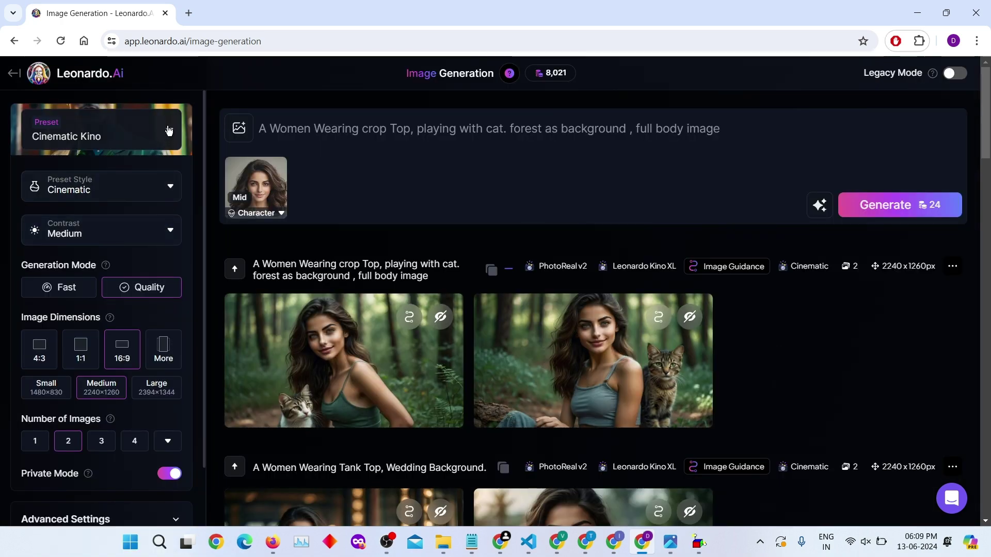
# Step: Switch the preset to Concept Art with the Character Sheet style
pyautogui.click(171, 128)
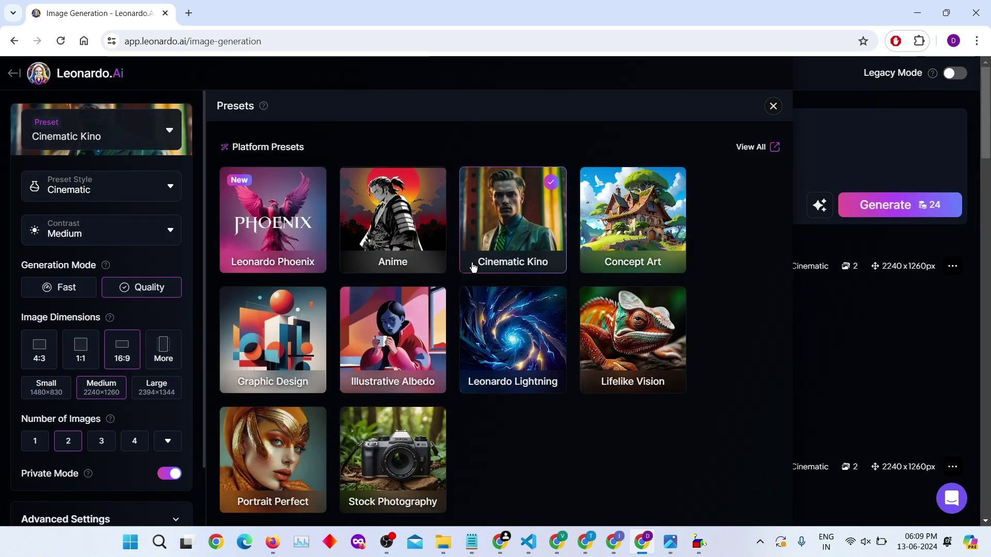
pyautogui.click(641, 252)
pyautogui.click(772, 105)
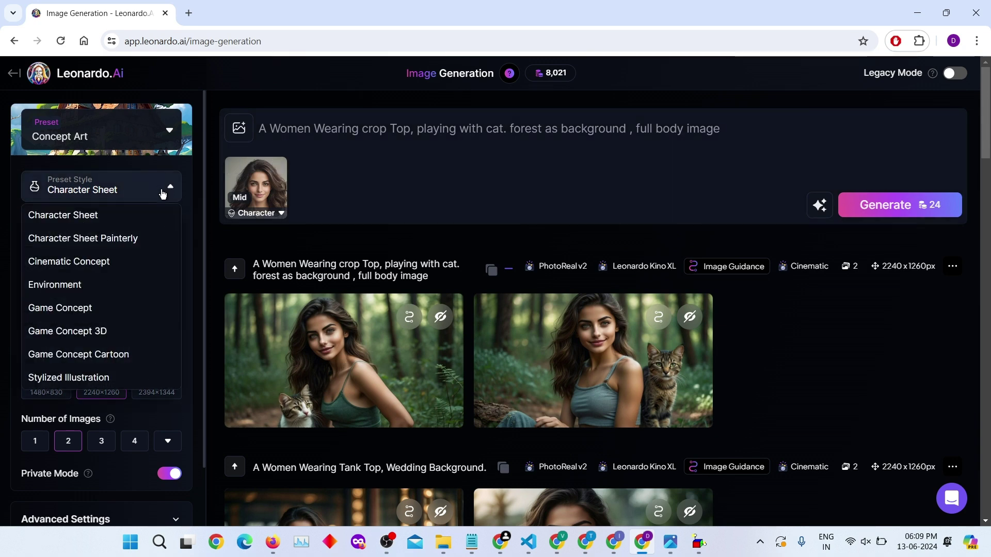
pyautogui.click(453, 193)
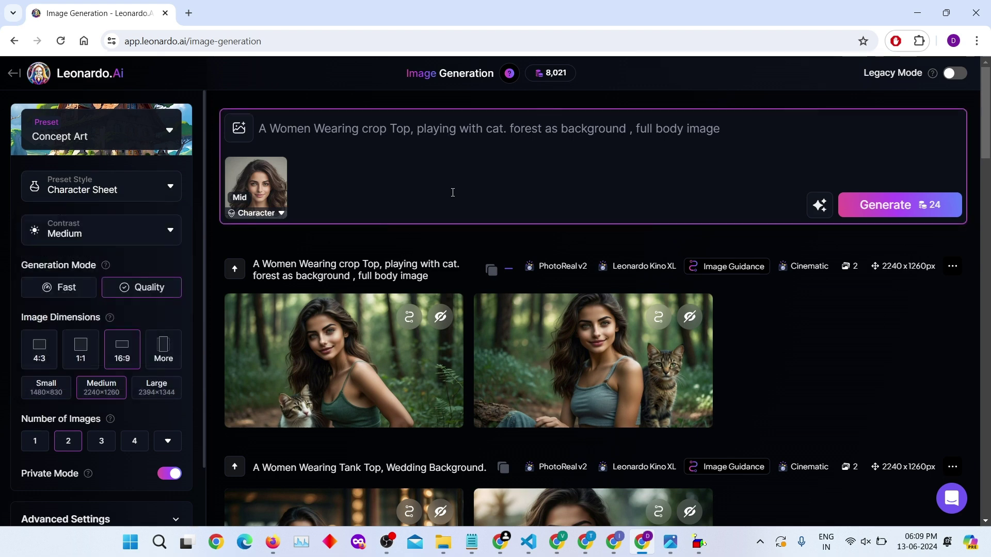
pyautogui.scroll(-1, 124, 489)
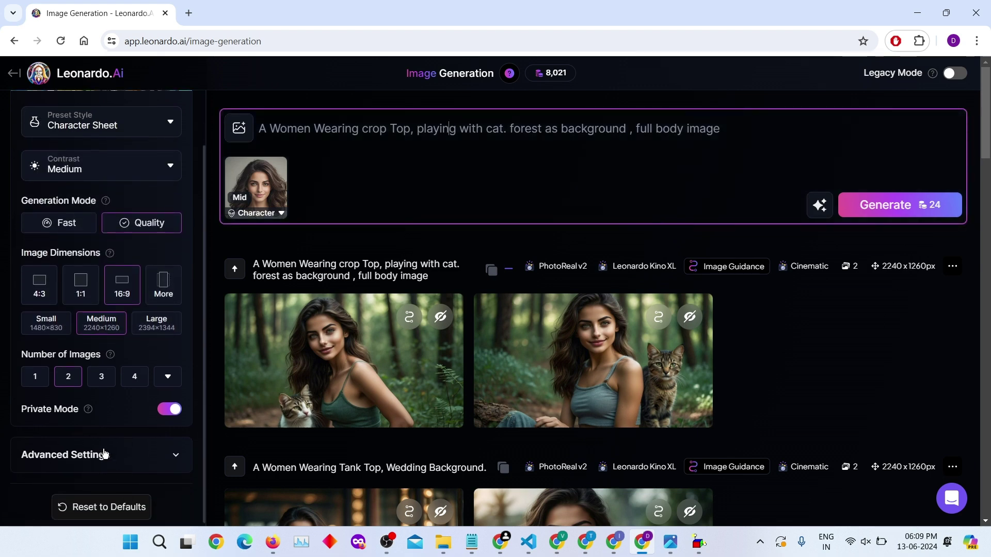
pyautogui.scroll(1, 103, 420)
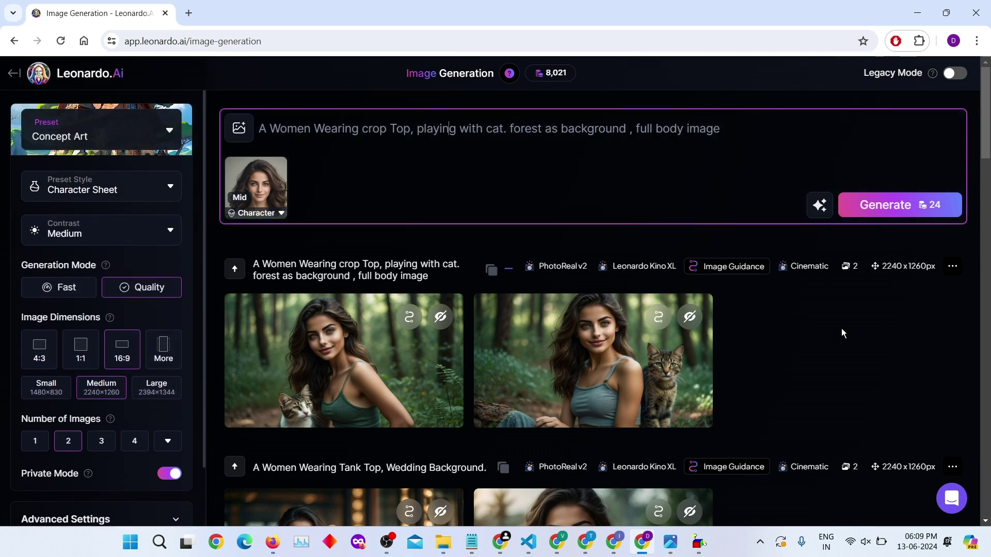
# Step: Generate concept-art images and review both, the black-and-white cat and the white cat
pyautogui.click(916, 206)
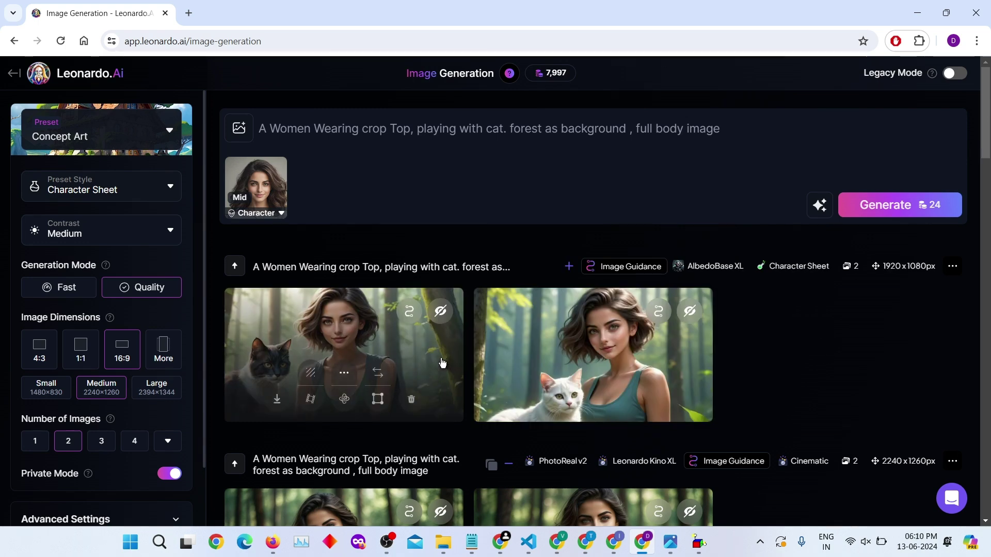
pyautogui.click(443, 363)
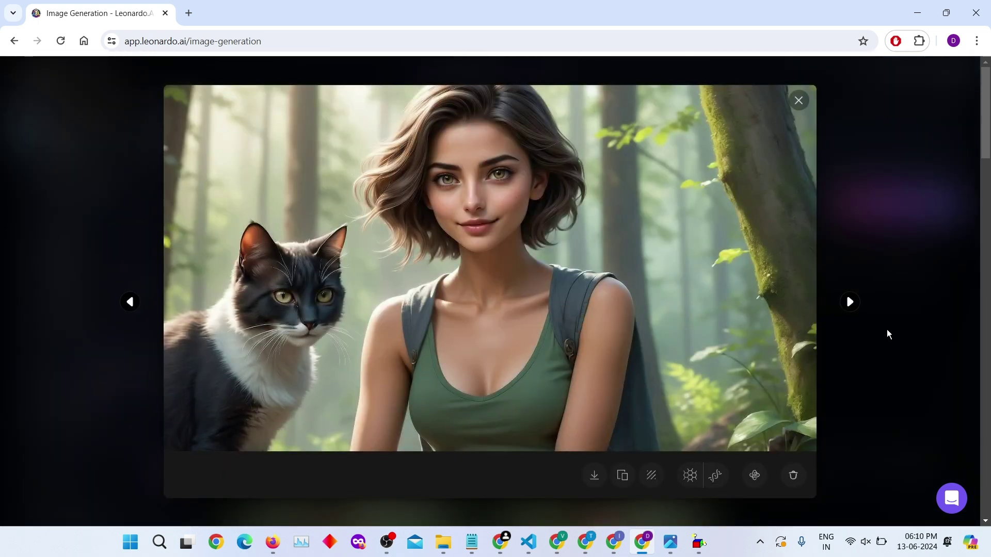
pyautogui.click(850, 302)
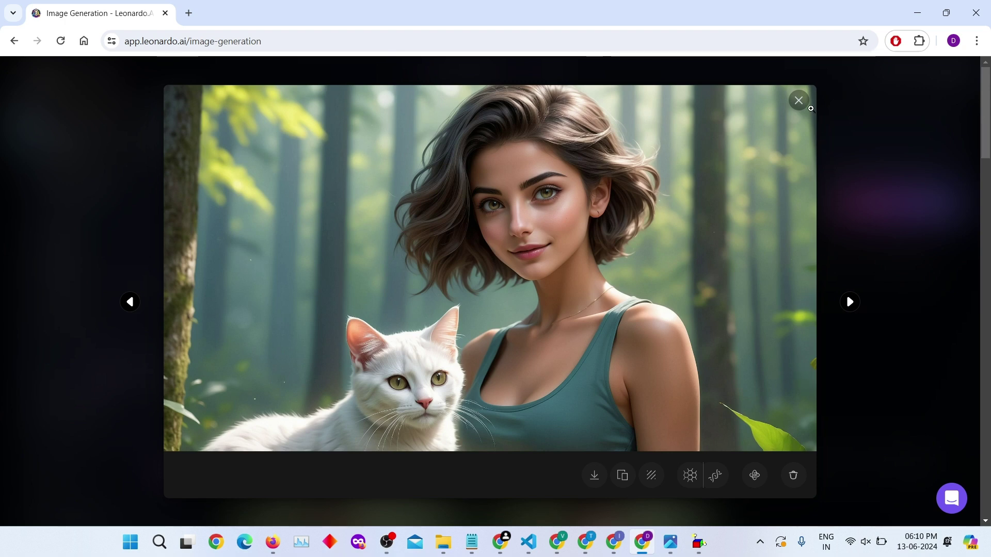
pyautogui.click(801, 102)
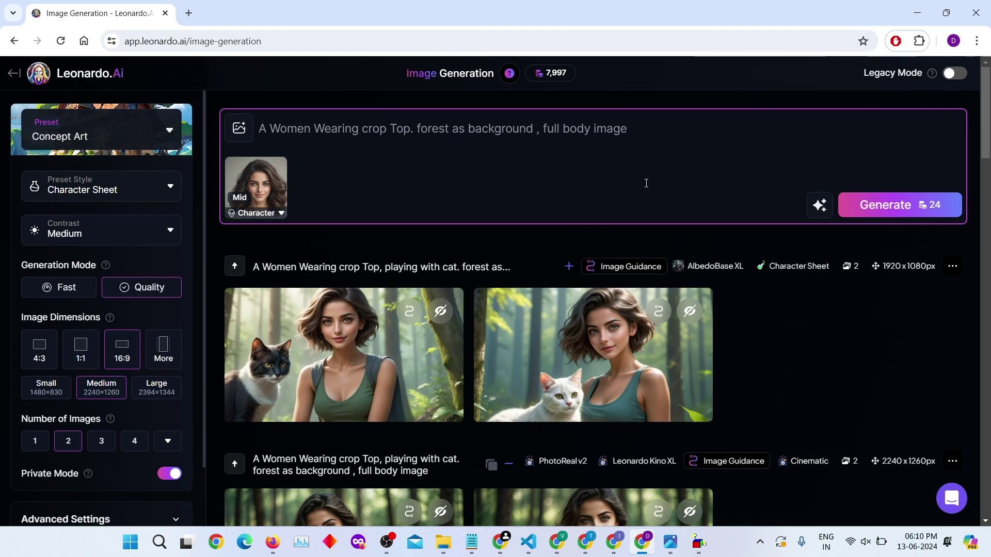
# Step: Generate the cat-free forest prompt and browse results, returning to the grey crop top image
pyautogui.click(924, 213)
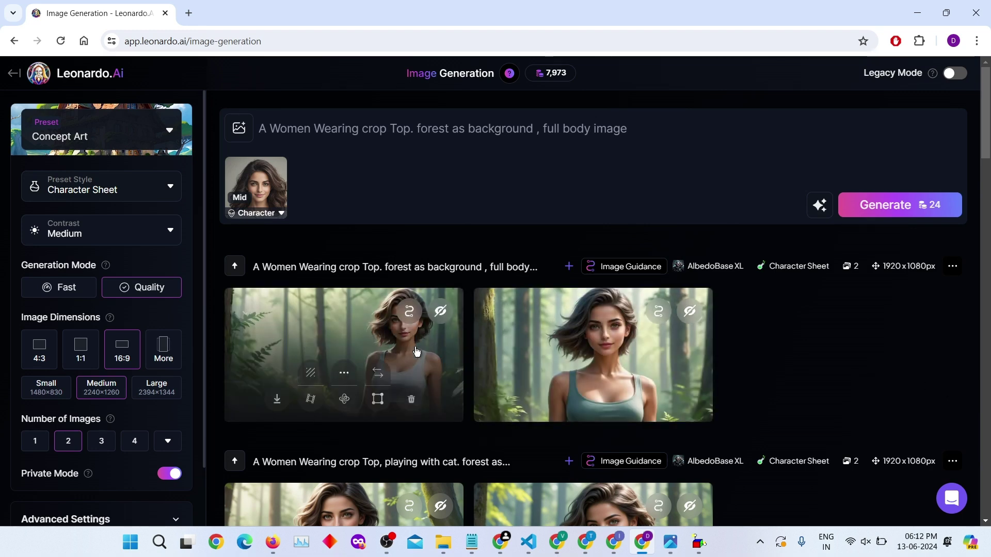
pyautogui.click(417, 351)
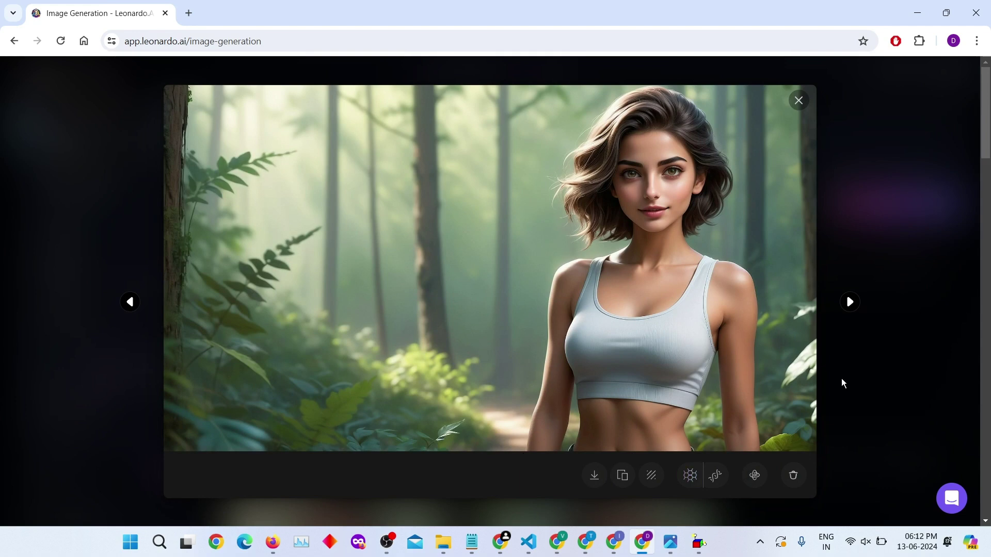
pyautogui.click(850, 302)
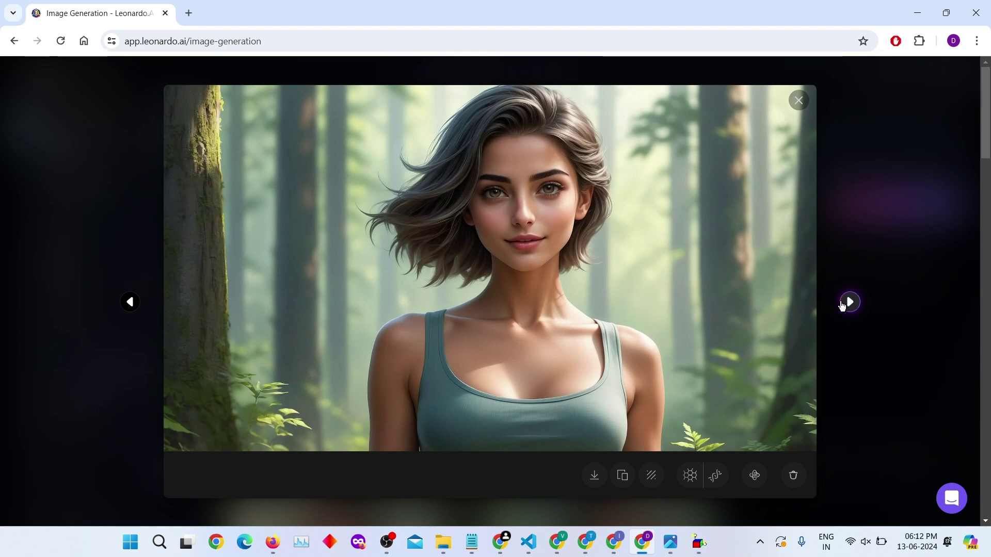
pyautogui.click(124, 304)
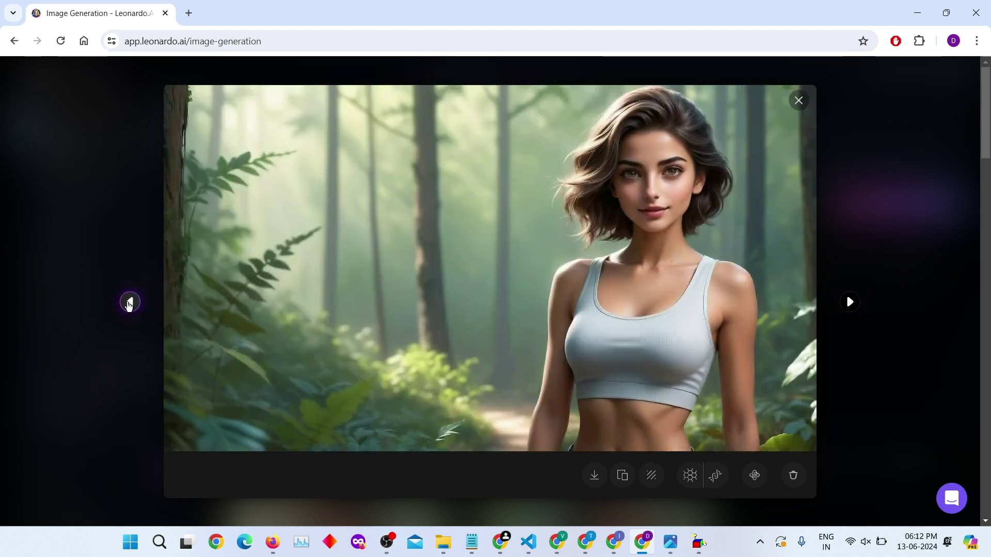